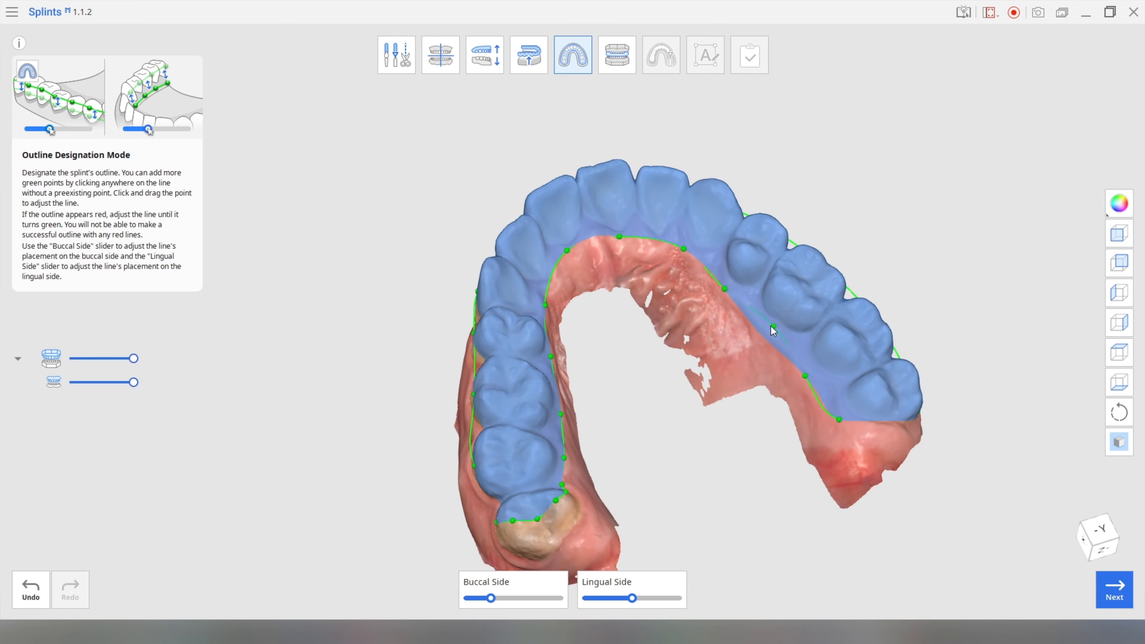
- Check the splint outline on the buccal and lingual sides around the arch and proceed to outer surface creation
right_click_drag(961, 473, 741, 378)
right_click_drag(864, 373, 450, 435)
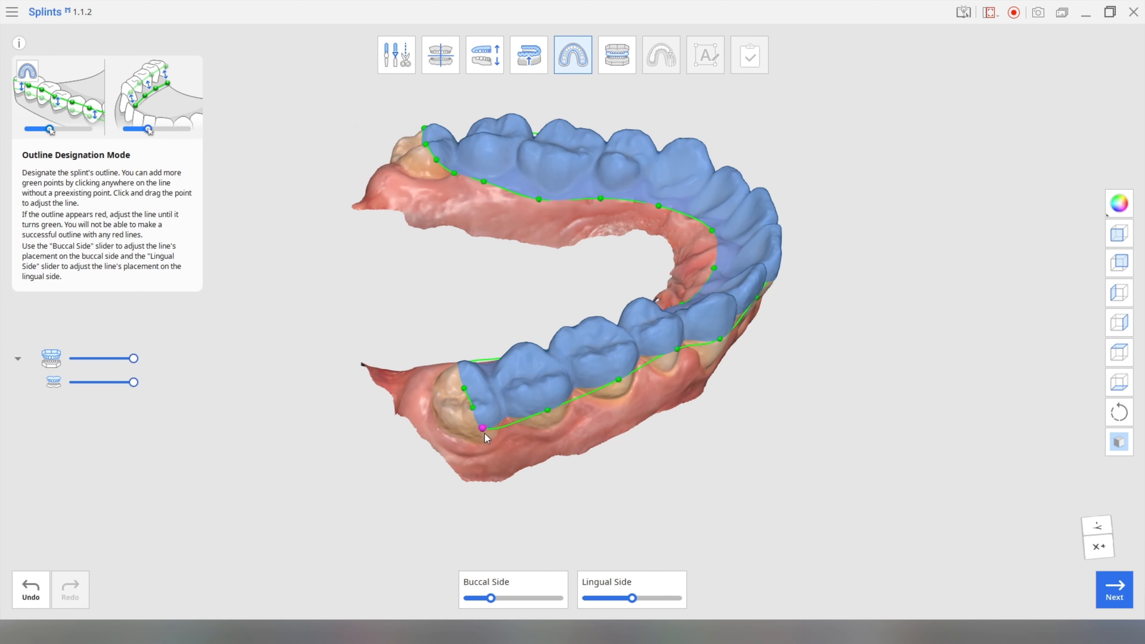
right_click_drag(596, 441, 572, 413)
right_click_drag(410, 369, 437, 319)
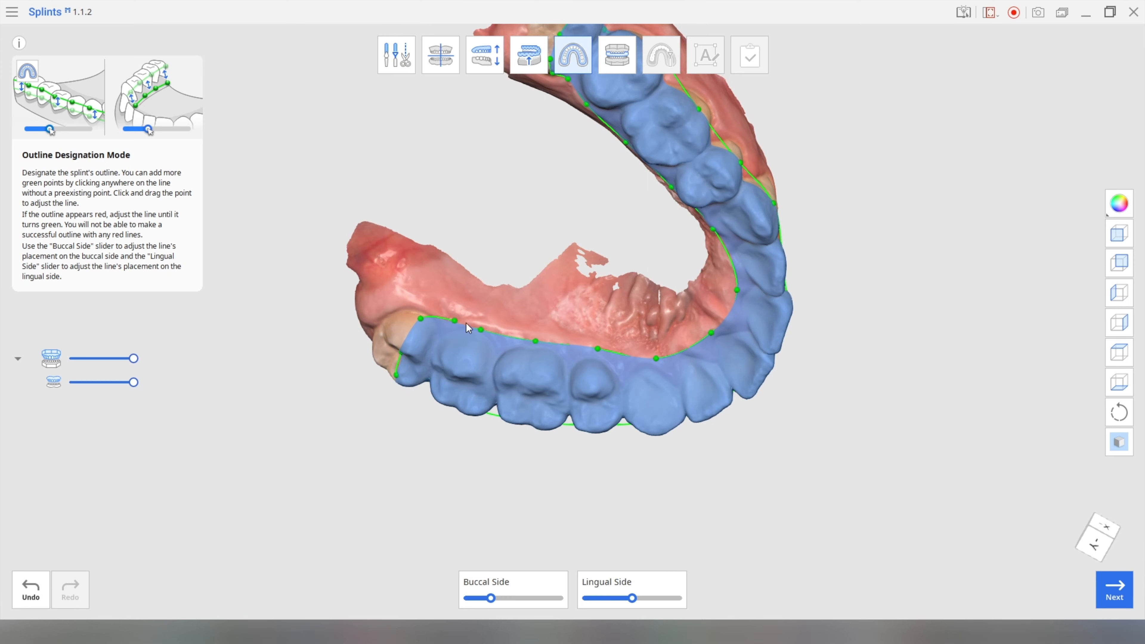
right_click_drag(595, 351, 668, 322)
right_click_drag(657, 275, 480, 365)
left_click(1114, 590)
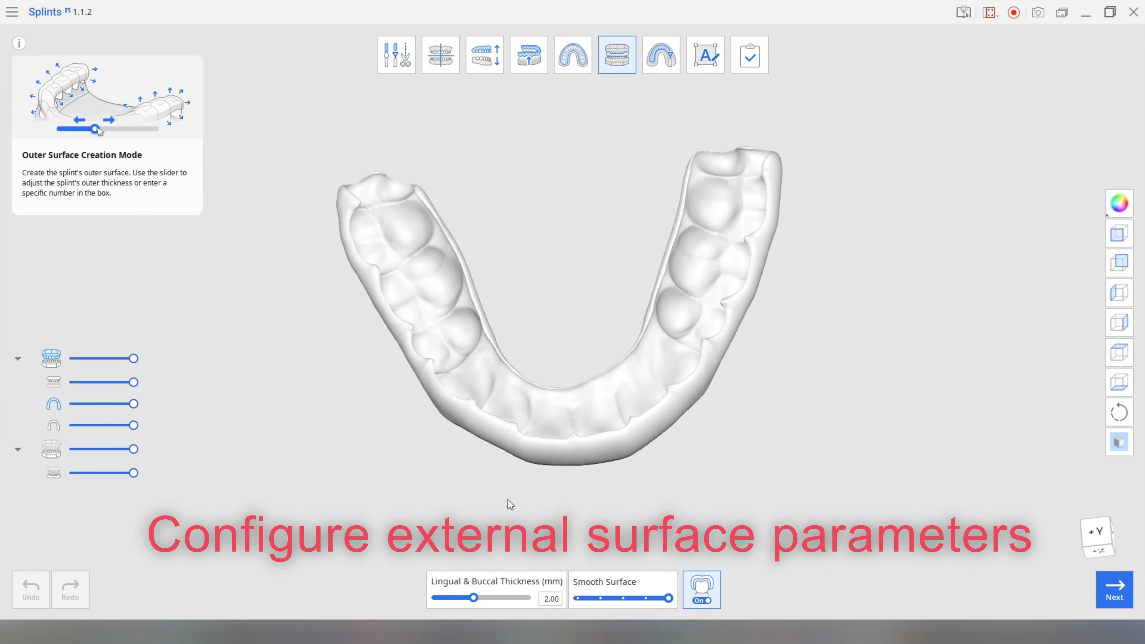
- Review the outer surface at 2.00 mm lingual and buccal thickness and proceed to the design stage
right_click_drag(509, 504, 281, 419)
left_click(1103, 595)
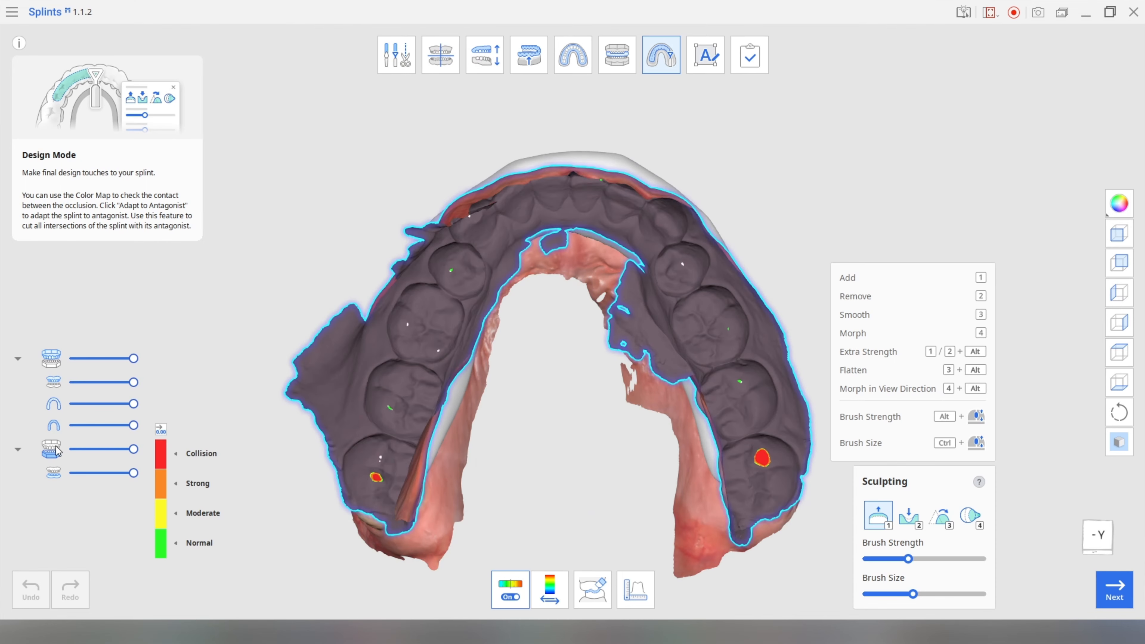
- Make the antagonist scan fully transparent and add material over the splint's occlusal contact areas along the arch
left_click_drag(134, 454, 74, 450)
right_click_drag(721, 383, 529, 608)
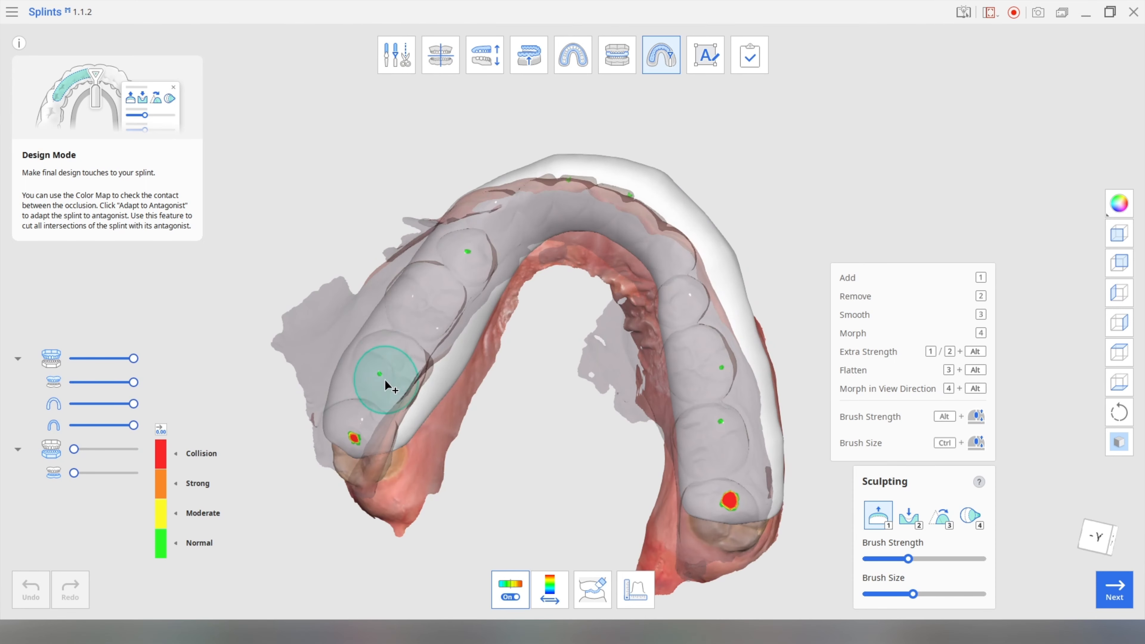
left_click_drag(386, 383, 424, 335)
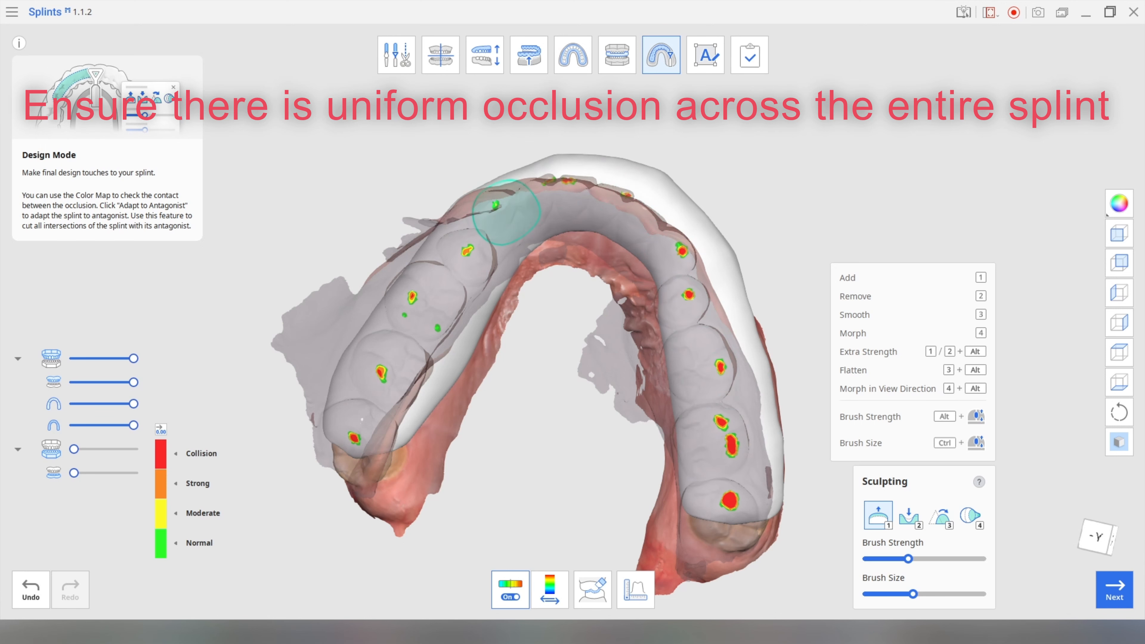
- Adapt the splint to the antagonist with a distance of 0.00 mm
right_click_drag(481, 475, 625, 361)
left_click(593, 590)
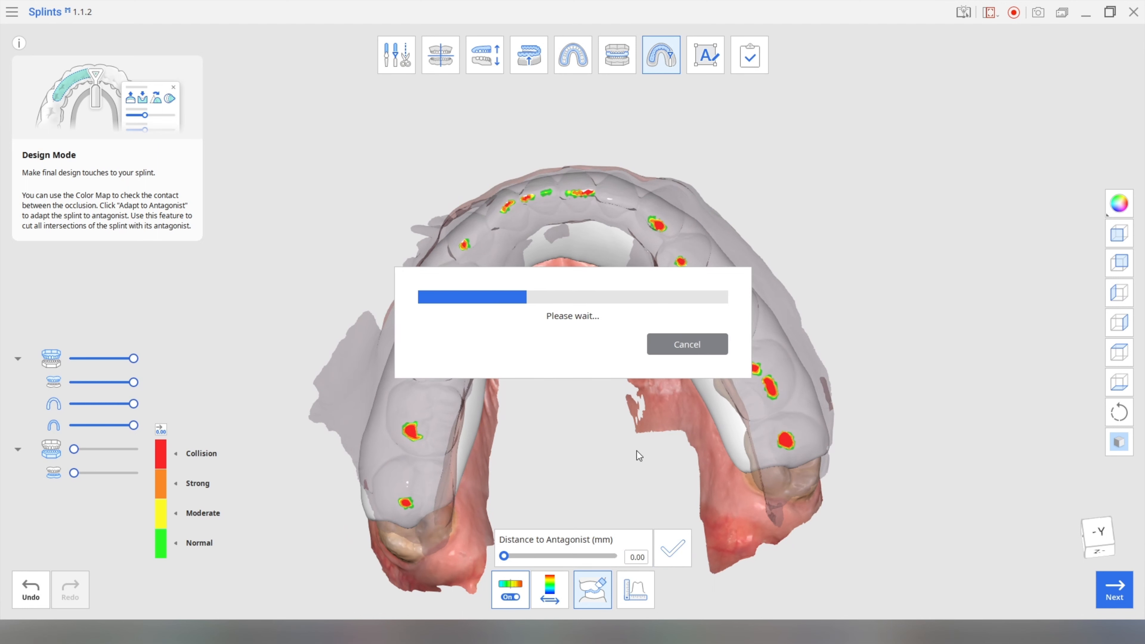
mouse_move(575, 415)
right_mouse_down()
mouse_move(567, 381)
mouse_move(558, 418)
right_mouse_up()
left_click(595, 586)
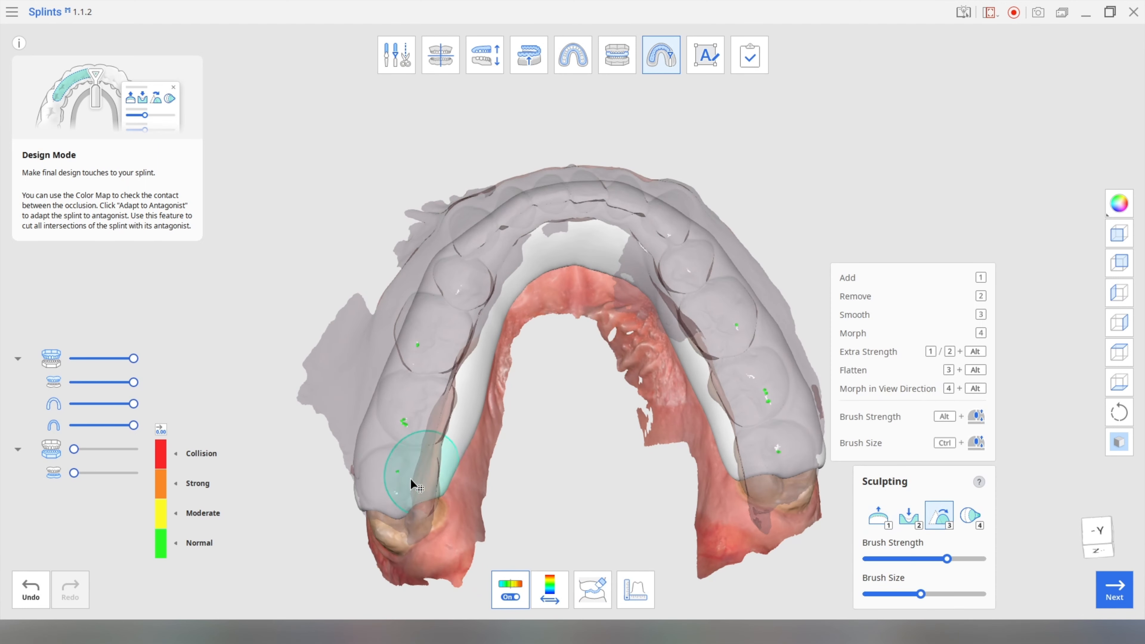
- Refine the splint's anterior and posterior surfaces with the Add and Smooth brushes for uniform occlusal contacts
right_click_drag(572, 189, 484, 252)
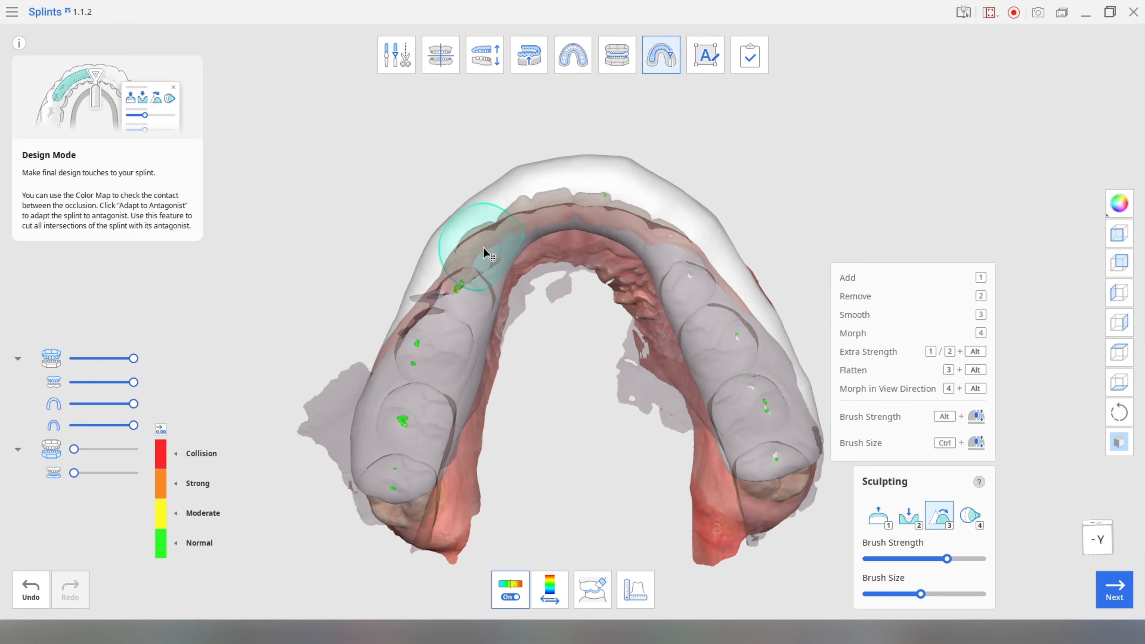
mouse_move(609, 268)
right_mouse_down()
mouse_move(614, 504)
mouse_move(689, 312)
mouse_move(706, 301)
right_mouse_up()
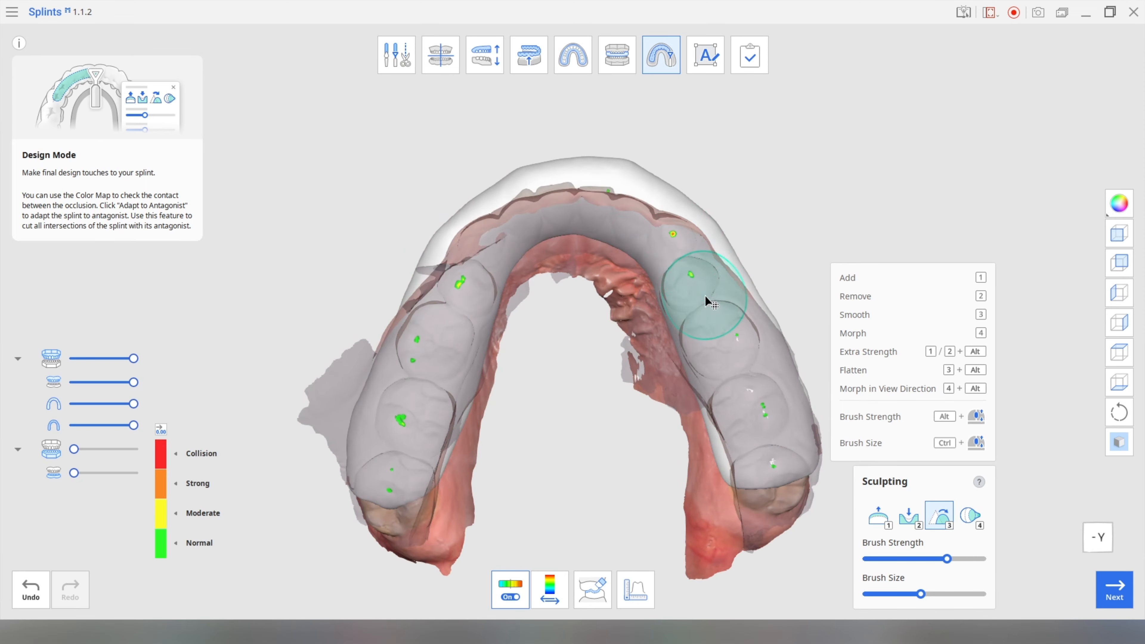
right_click_drag(775, 464, 585, 376)
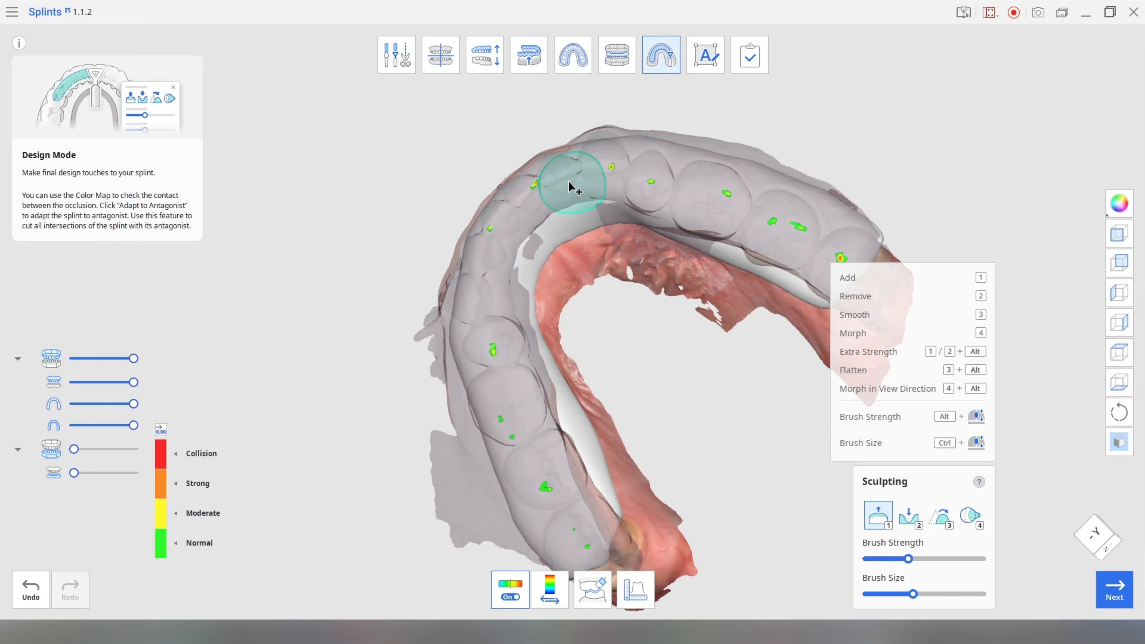
mouse_move(494, 296)
right_mouse_down()
mouse_move(494, 342)
mouse_move(492, 300)
mouse_move(573, 287)
mouse_move(676, 352)
right_mouse_up()
left_click(942, 517)
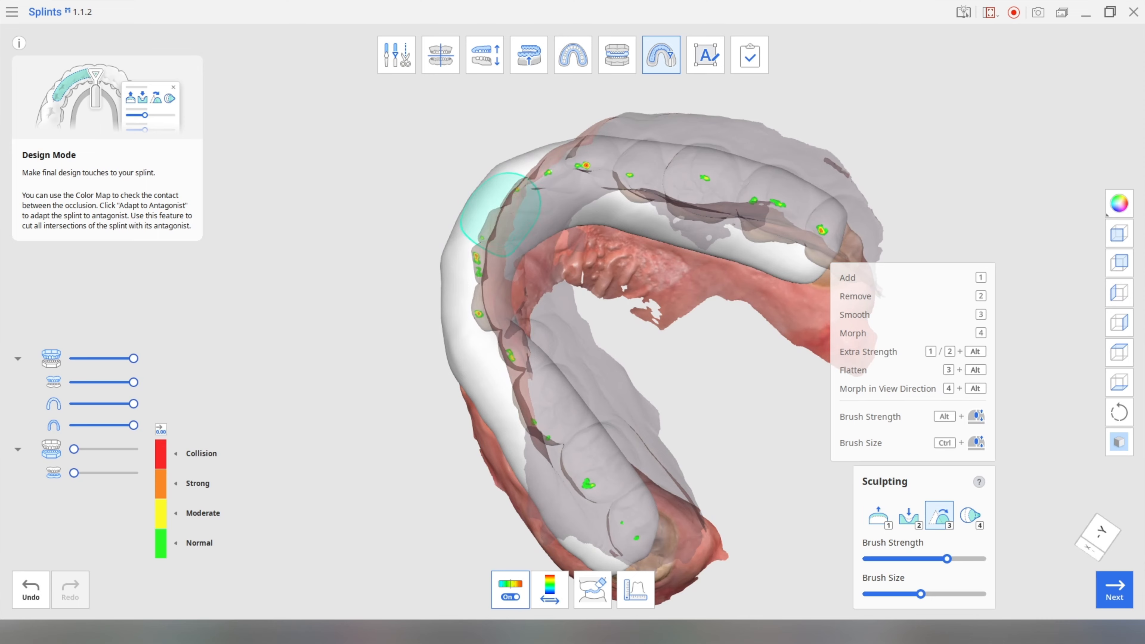
right_click_drag(514, 328, 664, 276)
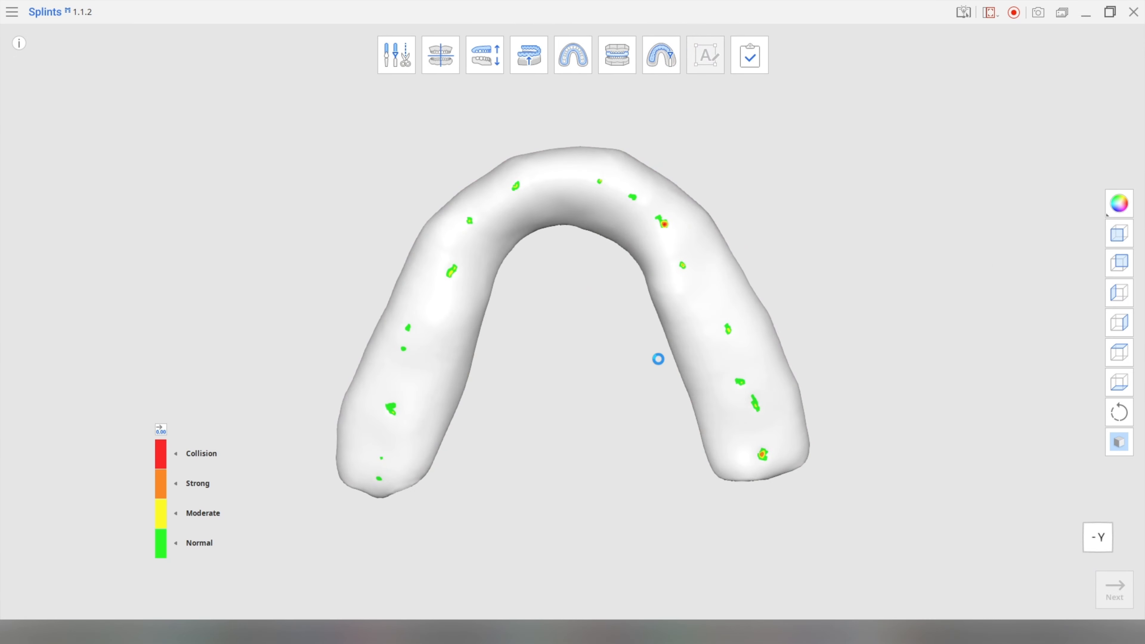
- Finish the splint design and save the project under the patient's case name
left_click(836, 542)
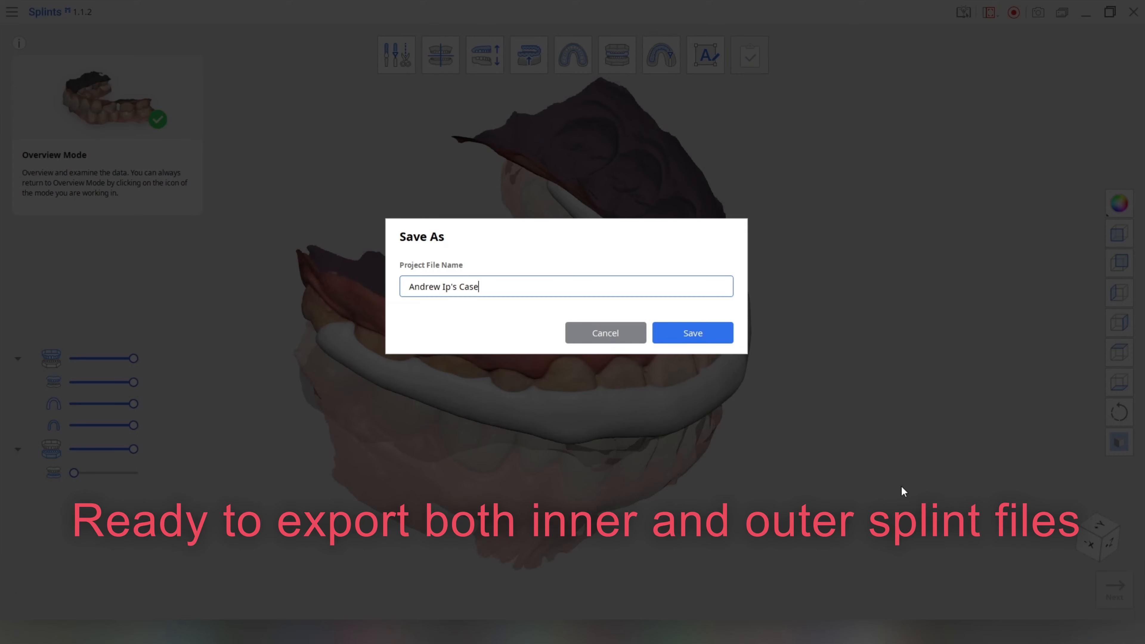
key("Return")
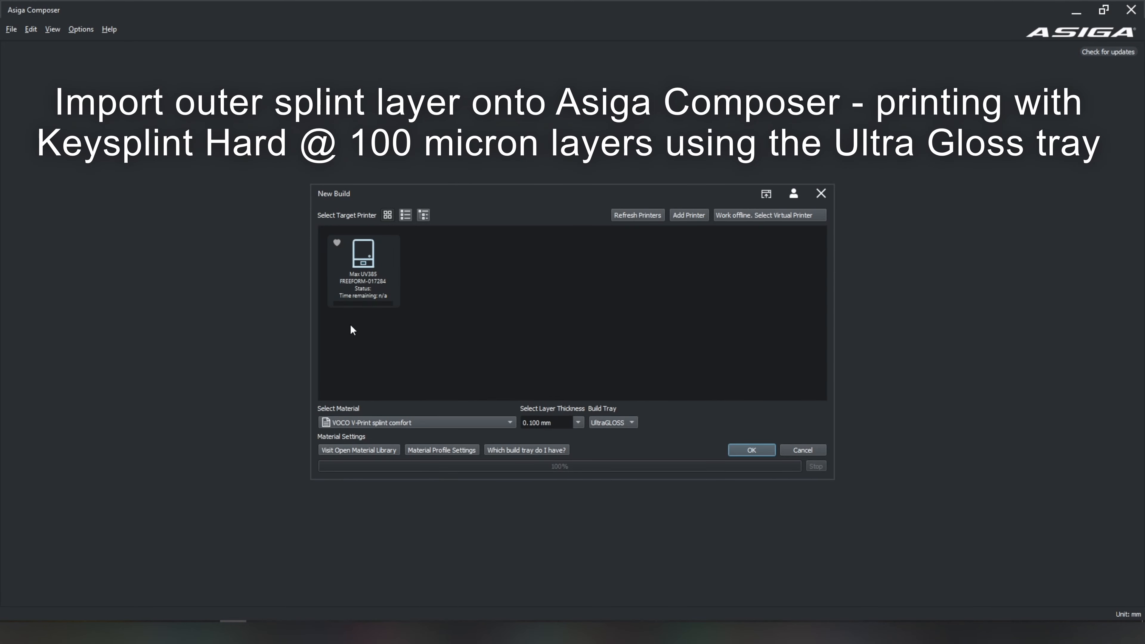
- Switch to Asiga Composer and create a build with KeySplintHard _005, 0.100 mm layer thickness and the UltraGLOSS tray
left_click(451, 422)
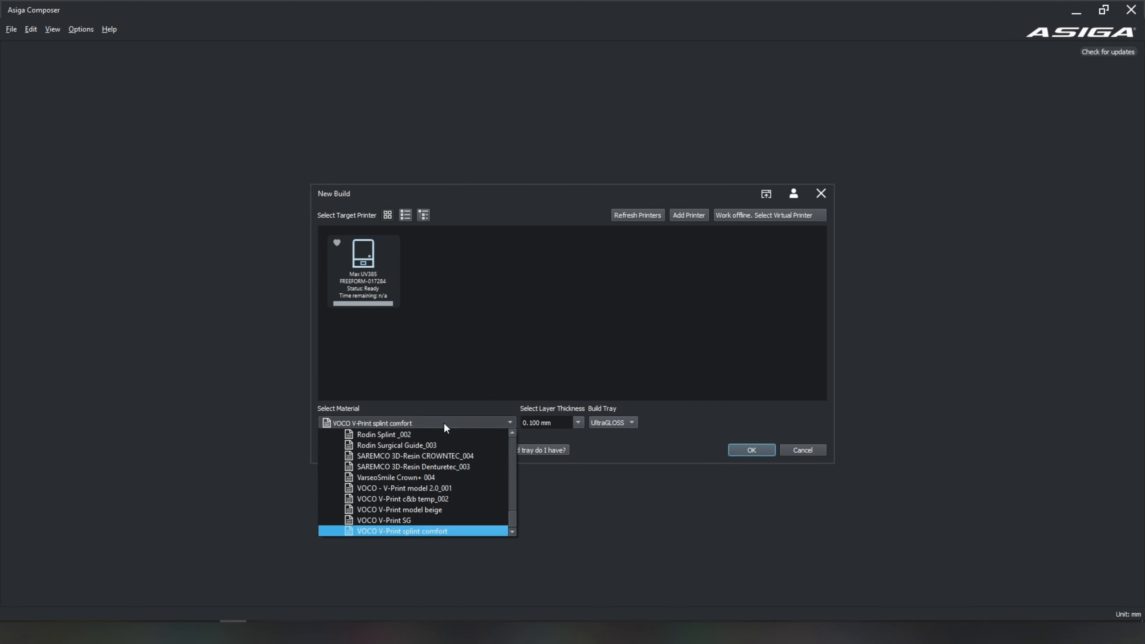
scroll(415, 505, "up", 5)
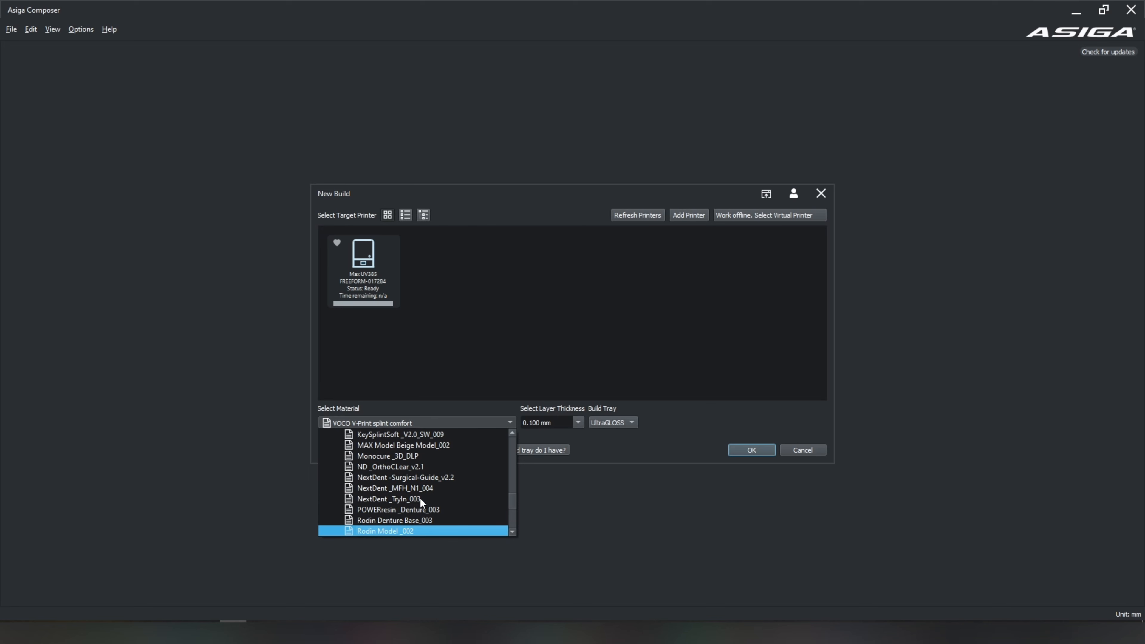
scroll(419, 498, "up", 2)
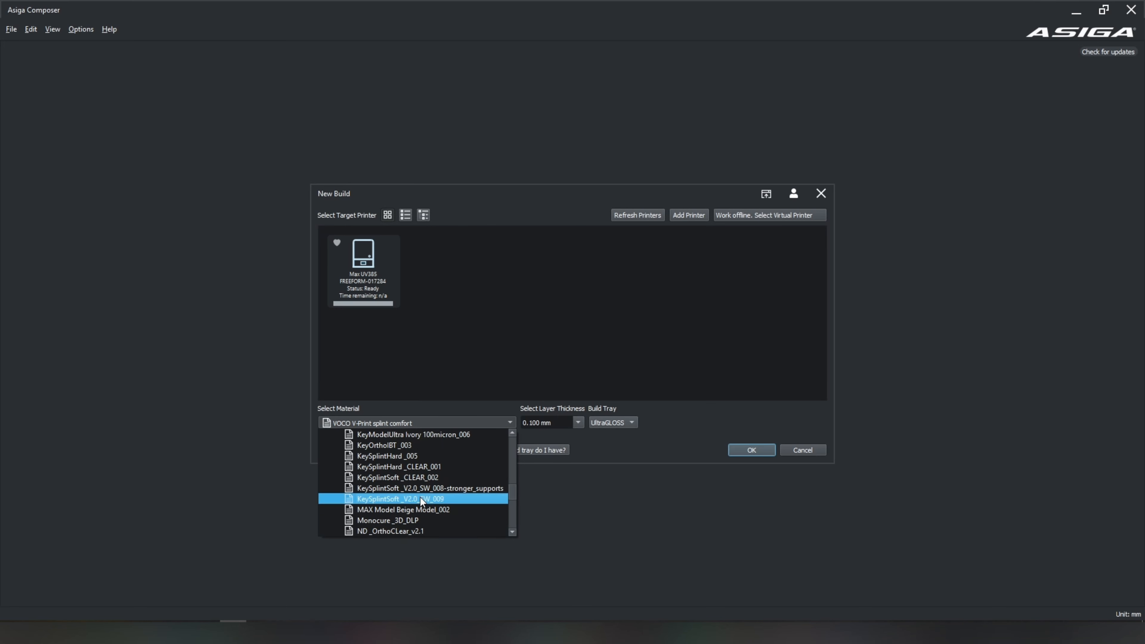
left_click(414, 457)
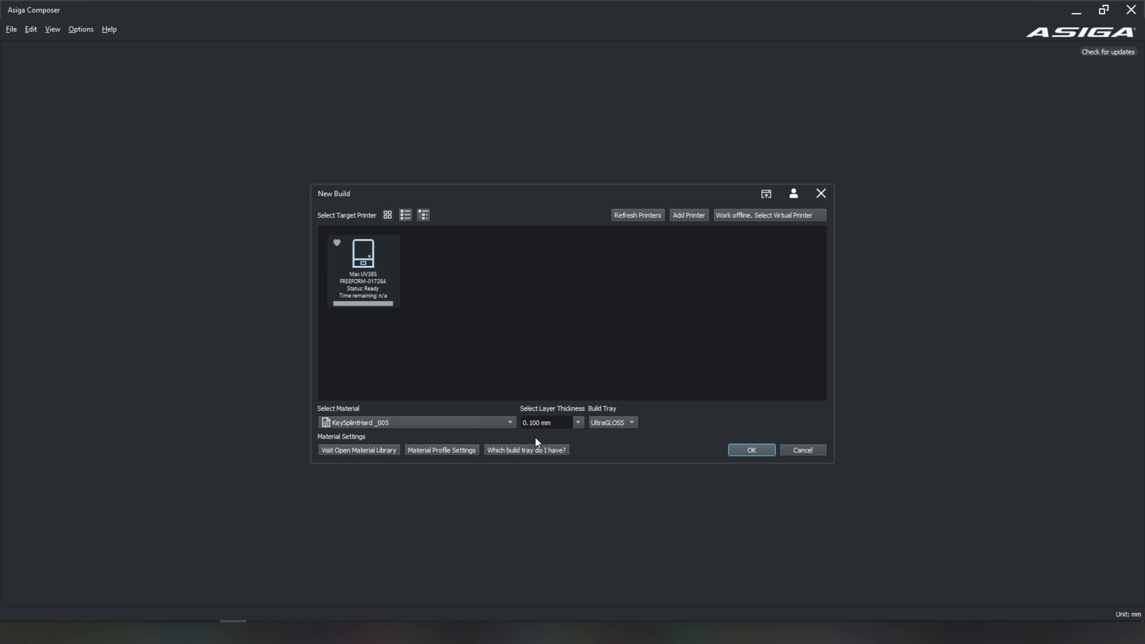
left_click(604, 449)
left_click(738, 452)
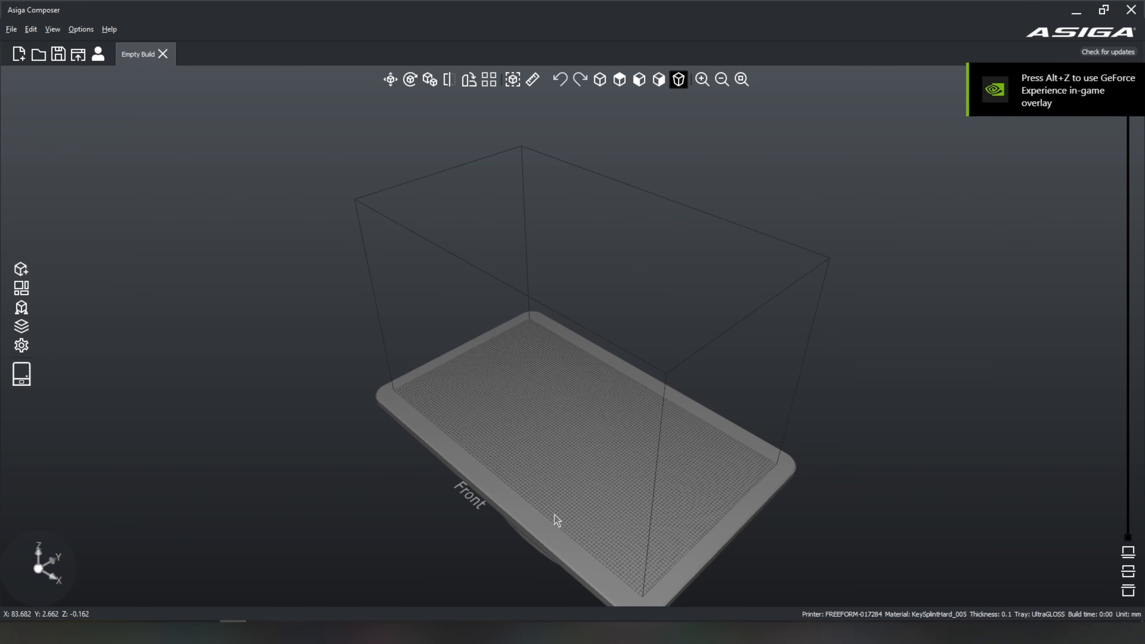
- Import Splint_Outer_Layer.stl from the patient's case folder into the empty build
mouse_move(233, 632)
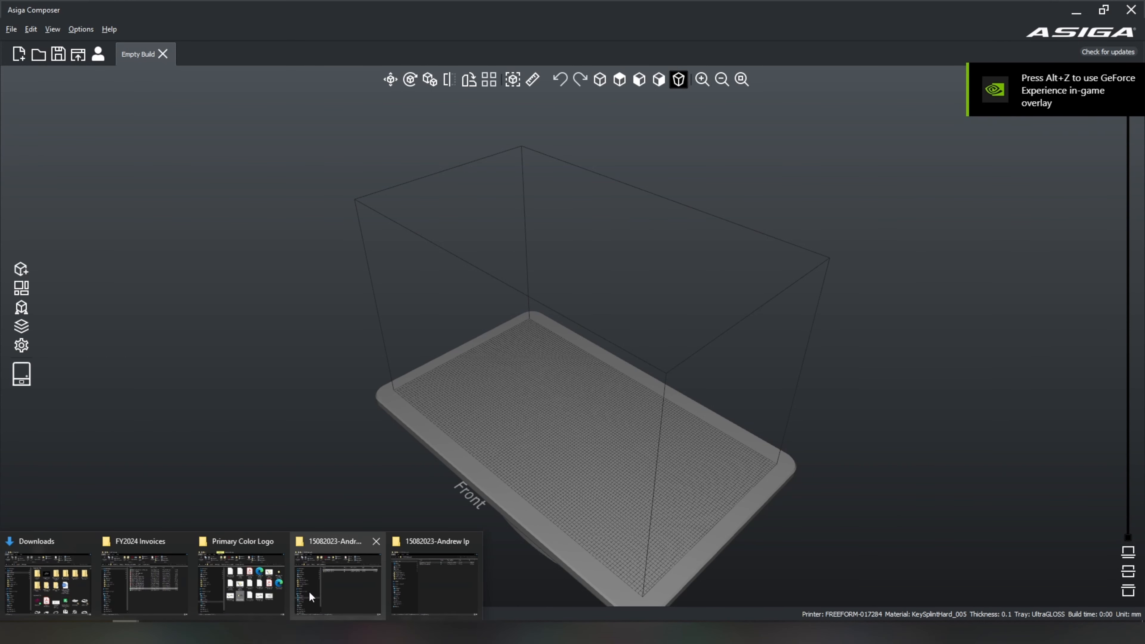
left_click(433, 586)
left_click_drag(717, 238, 442, 354)
left_click(223, 405)
- Rotate the outer splint layer around the X axis to stand nearly vertical with the arch ends facing up
right_click_drag(556, 515, 653, 389)
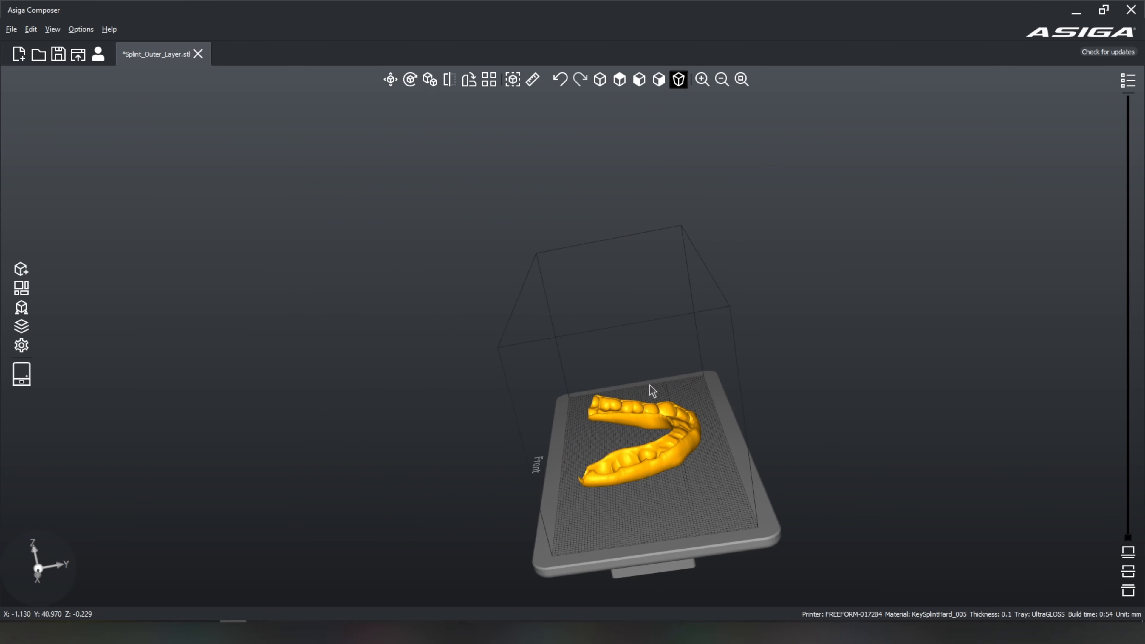
left_click_drag(782, 296, 744, 435)
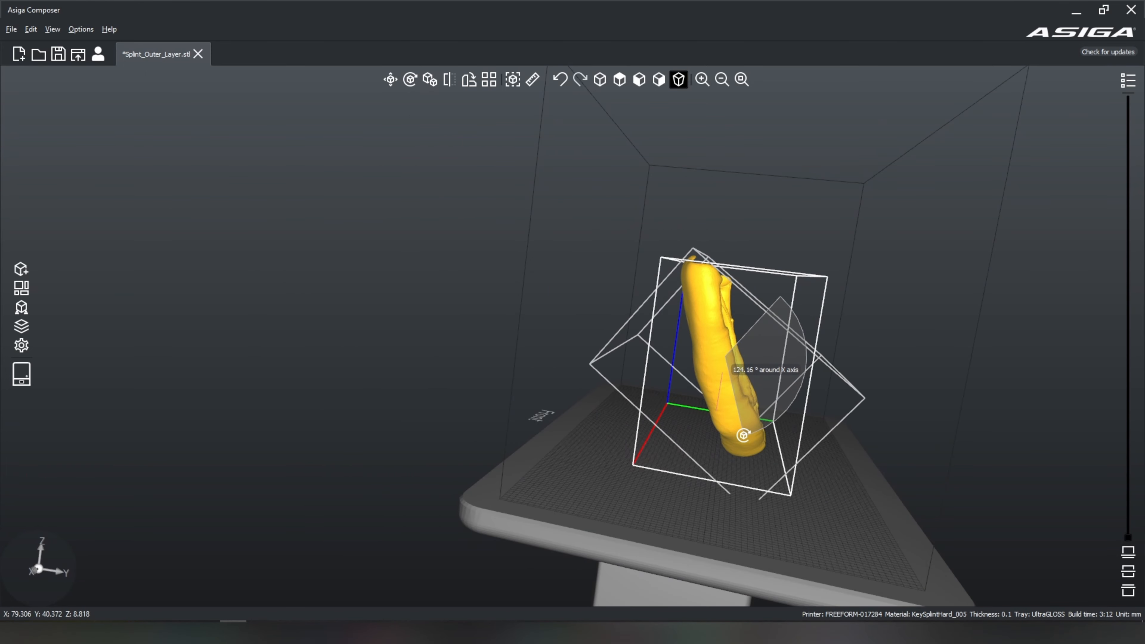
right_click_drag(839, 435, 803, 417)
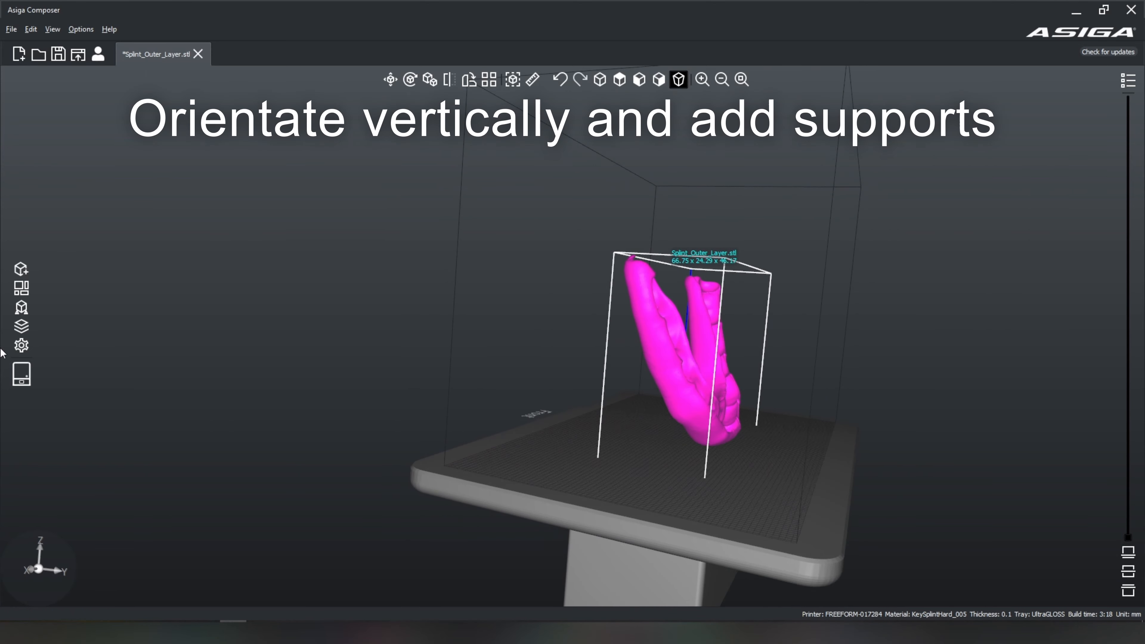
- Generate supports for all parts with a 0.500 mm contact width and model intersupport turned off
left_click(21, 308)
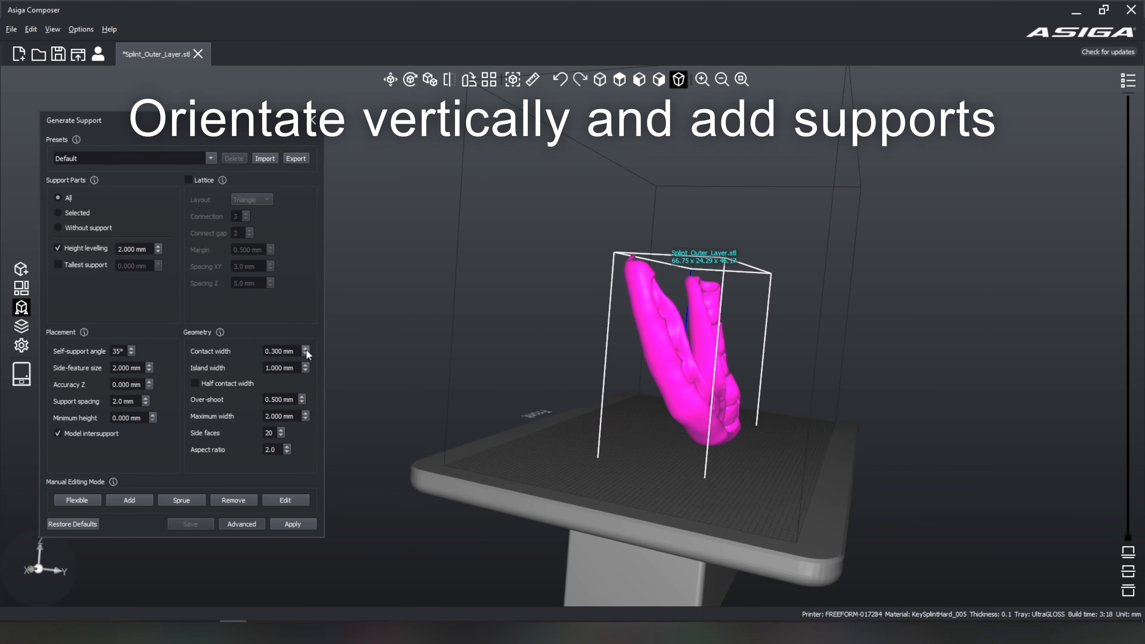
left_click(288, 525)
- Inspect the supports beneath the outer splint layer from several angles and close the support settings
right_click_drag(406, 496, 581, 491)
scroll(775, 481, "up", 5)
scroll(787, 510, "down", 8)
middle_click_drag(672, 525, 228, 433)
middle_click_drag(594, 460, 676, 467)
scroll(581, 451, "up", 5)
right_click_drag(580, 450, 600, 475)
middle_click_drag(600, 475, 683, 464)
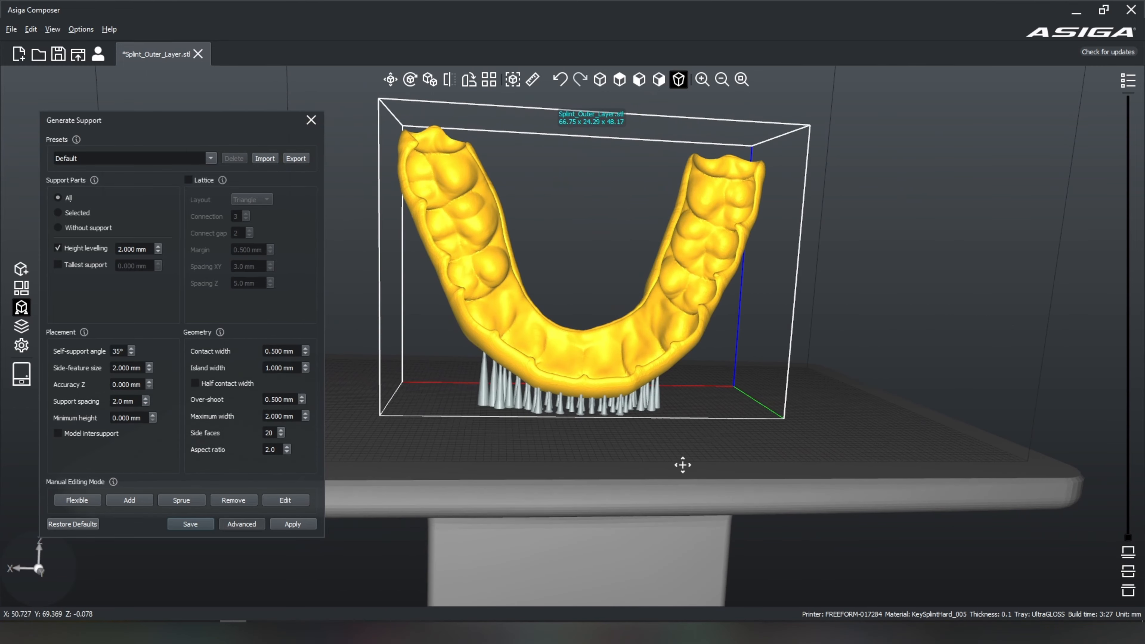
right_click_drag(627, 474, 677, 476)
scroll(731, 496, "down", 3)
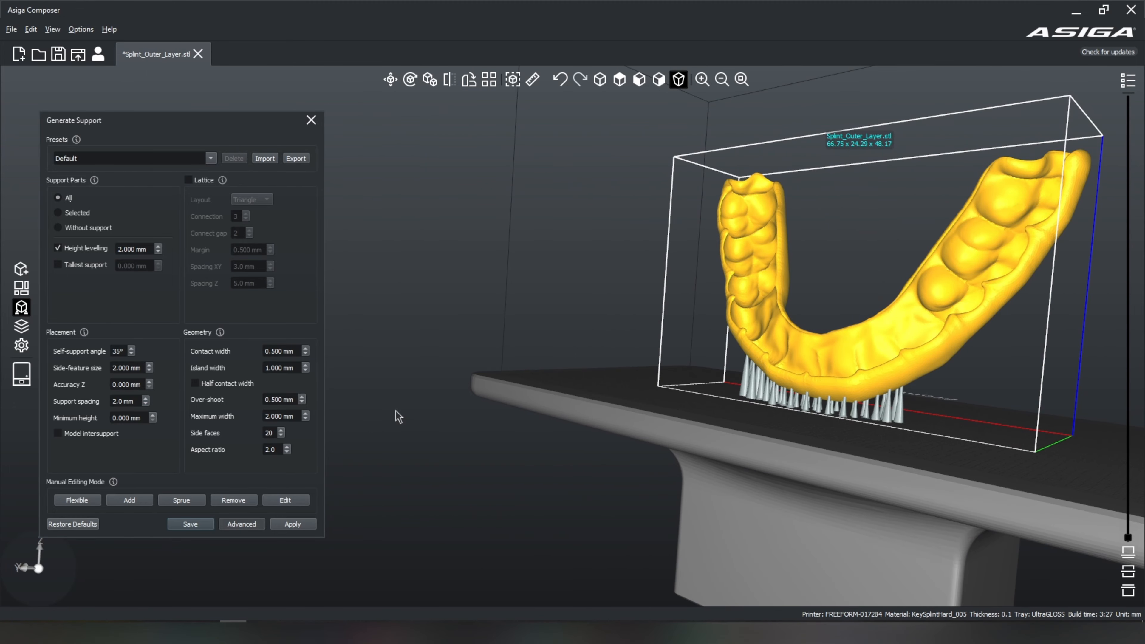
left_click(311, 120)
right_click_drag(645, 401, 549, 474)
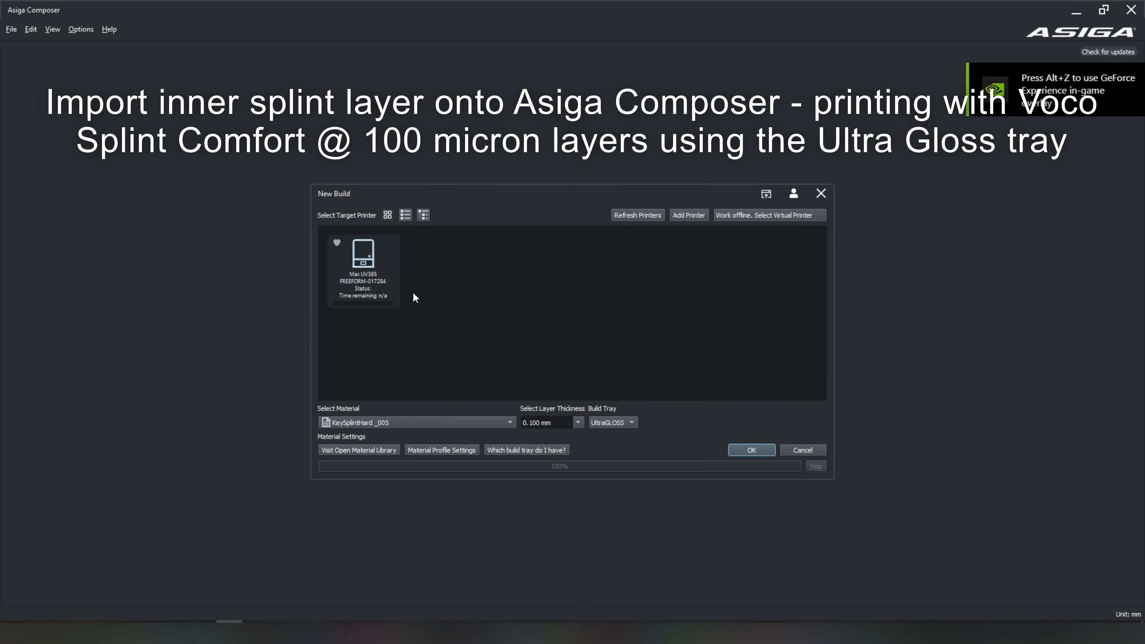
- Create a new build with VOCO V-Print splint comfort, 0.100 mm layer thickness and the UltraGLOSS tray
left_click(405, 424)
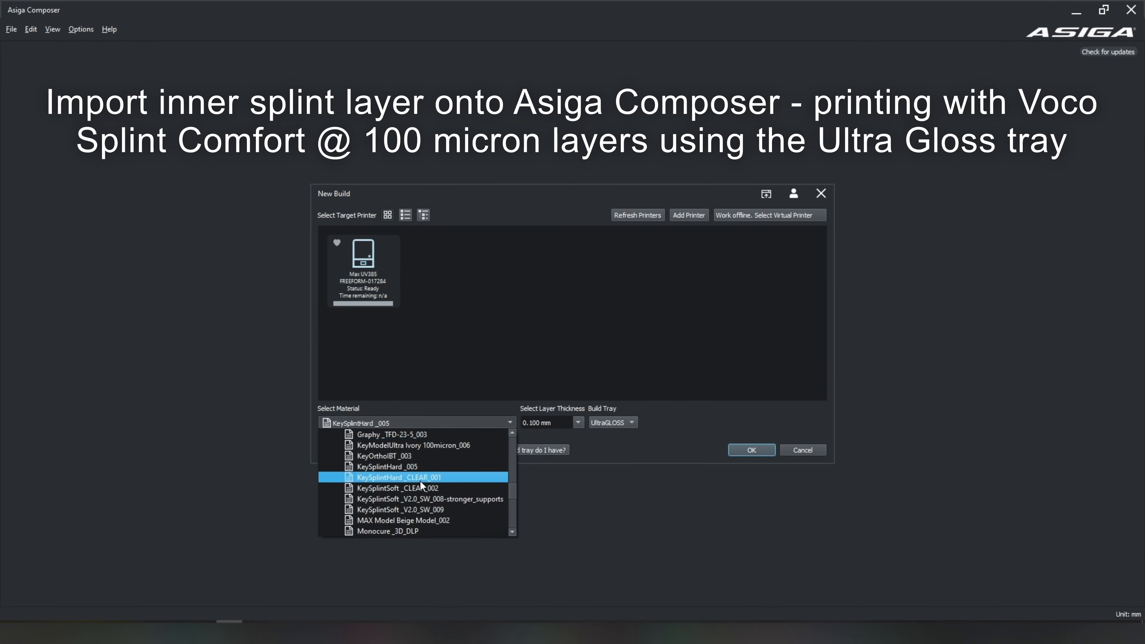
scroll(421, 488, "down", 10)
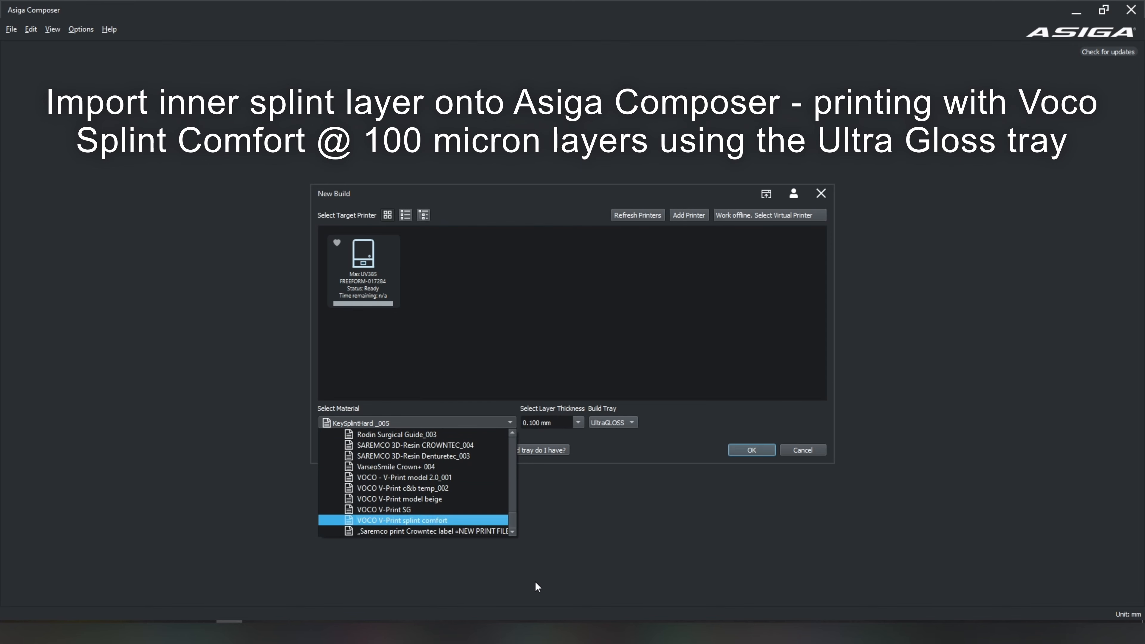
left_click(420, 521)
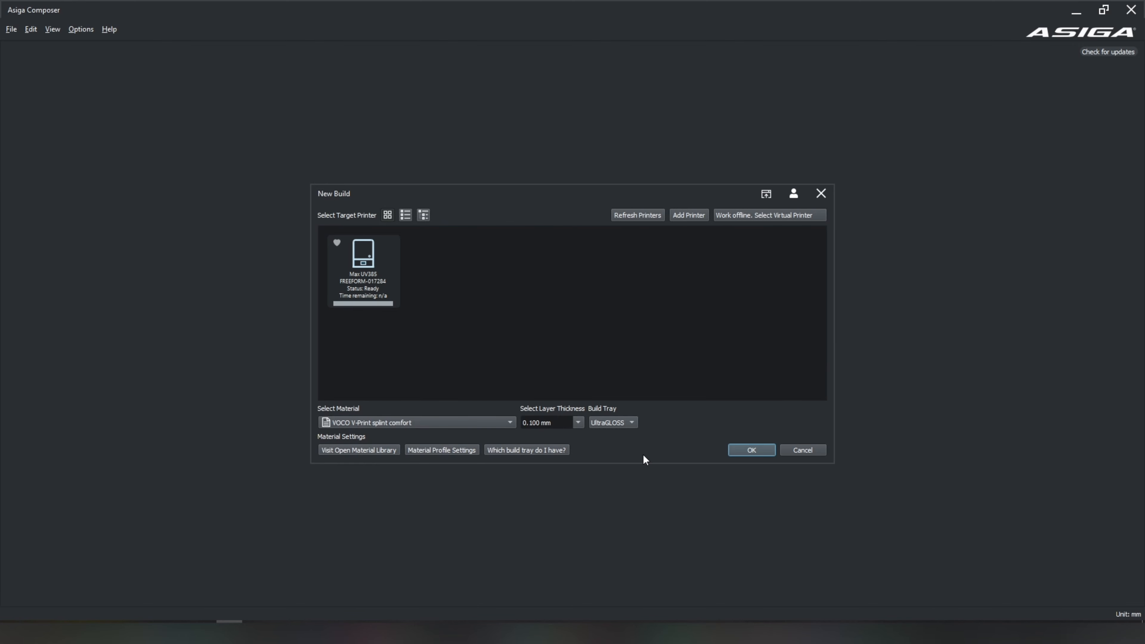
left_click(752, 450)
- Import Splint_Inner_Layer.stl from the patient's case folder into the empty build
right_click_drag(558, 391, 609, 397)
mouse_move(123, 632)
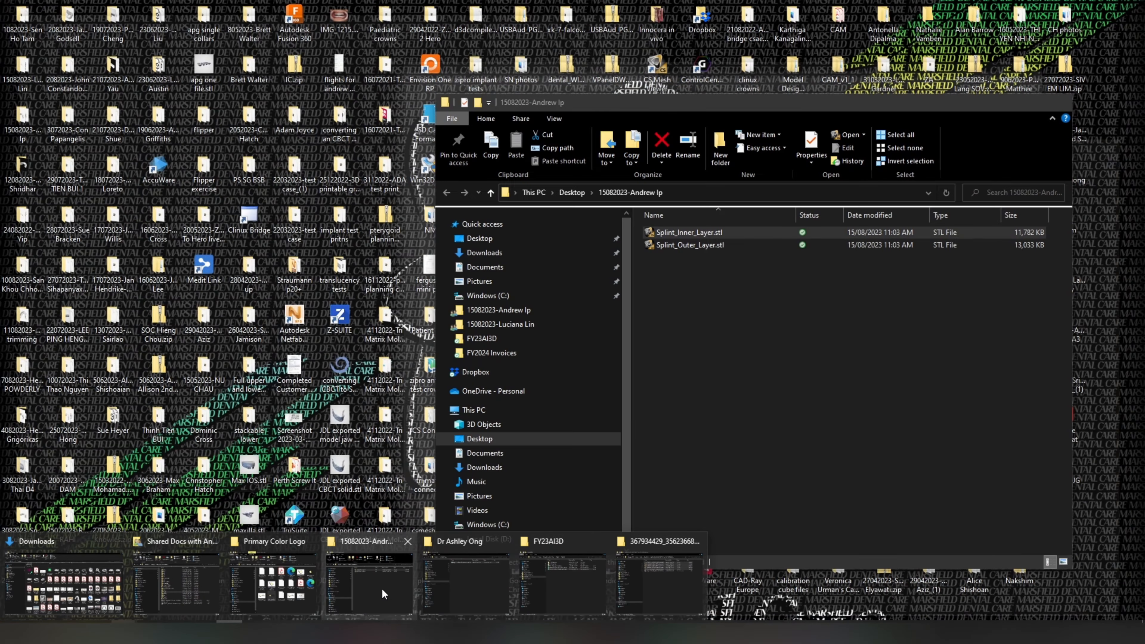
left_click(380, 588)
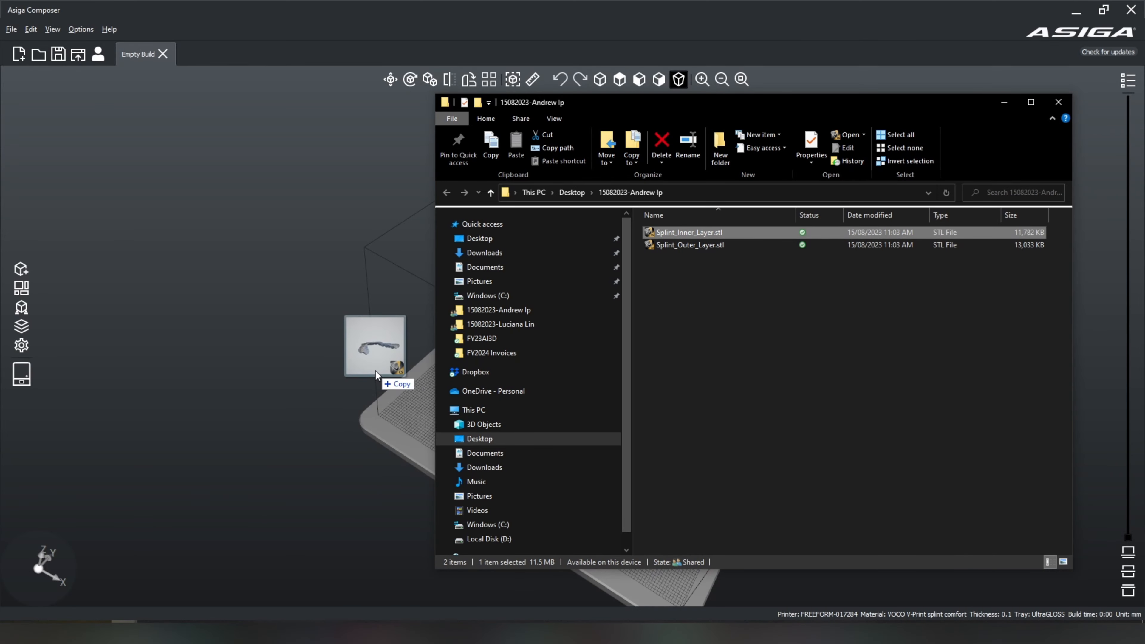
left_click_drag(375, 371, 366, 374)
left_click(230, 408)
- Rotate the inner splint layer so the arch stands on the build platform with its two posterior ends facing down
left_click_drag(726, 540, 658, 472)
right_click_drag(659, 473, 680, 497)
scroll(601, 424, "up", 10)
scroll(601, 424, "down", 4)
right_click_drag(600, 425, 672, 361)
right_click_drag(527, 378, 485, 286)
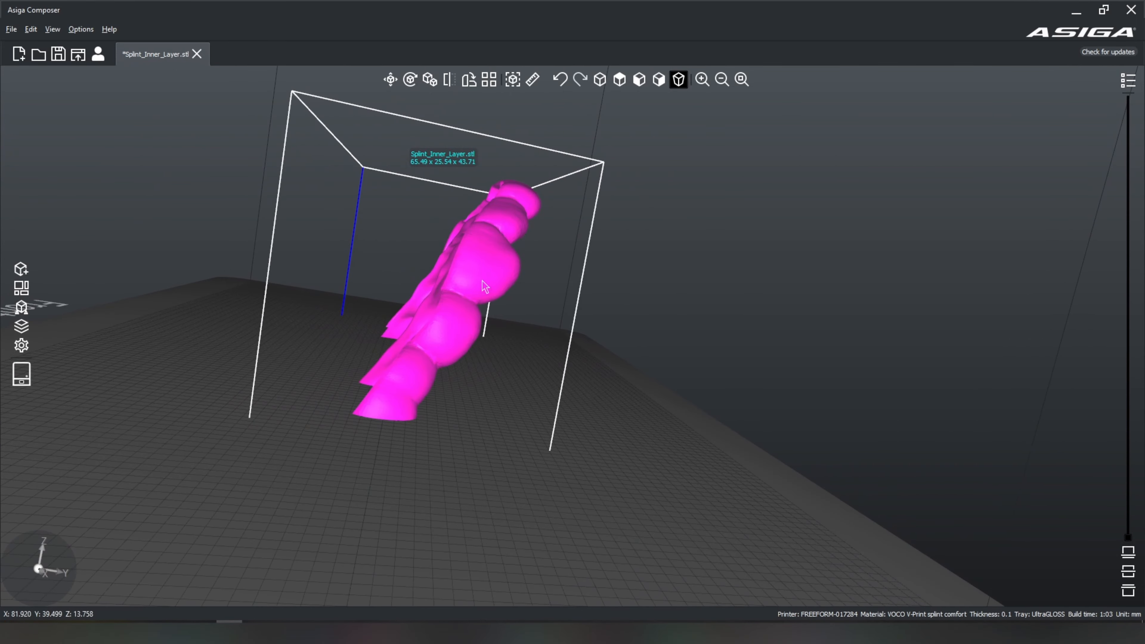
left_click_drag(500, 207, 520, 105)
right_click_drag(500, 289, 515, 339)
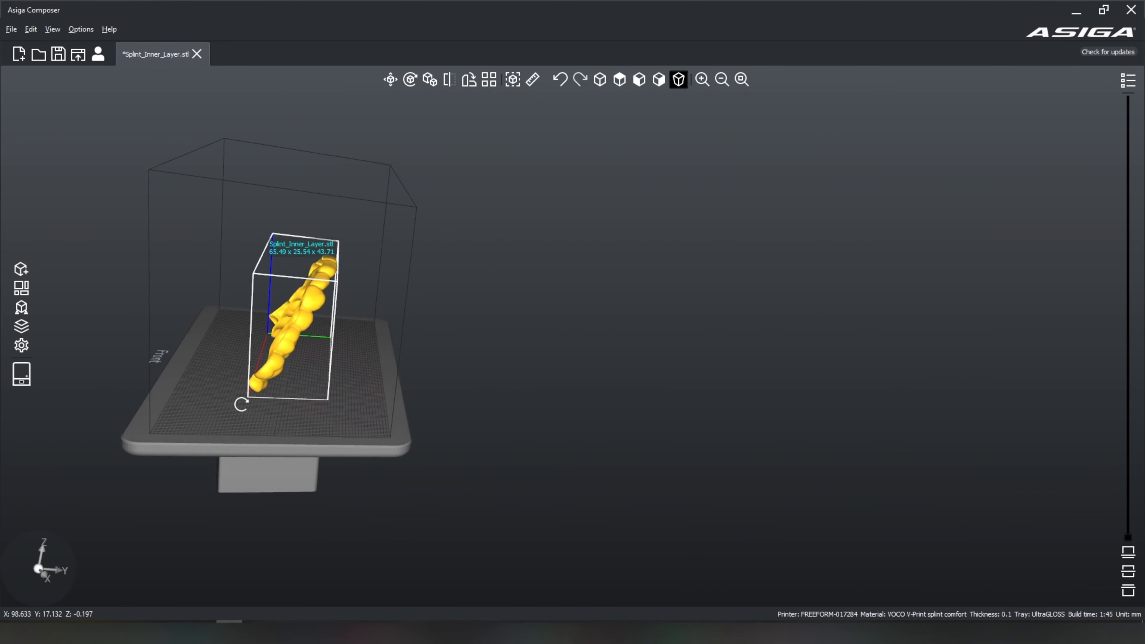
- Tilt the inner splint layer closer to vertical, to a bounding size of 65.49 x 17.74 x 46.77 mm
mouse_move(237, 402)
right_mouse_down()
mouse_move(141, 417)
mouse_move(626, 452)
mouse_move(653, 500)
mouse_move(665, 388)
mouse_move(409, 333)
mouse_move(467, 391)
mouse_move(279, 347)
mouse_move(217, 405)
right_mouse_up()
scroll(322, 287, "up", 6)
right_click_drag(334, 286, 396, 259)
left_click_drag(413, 182, 350, 182)
right_click_drag(530, 326, 545, 404)
scroll(660, 366, "down", 5)
- Generate supports for all parts with 0.400 mm contact width, 2.0 mm support spacing and model intersupport turned off
left_click(24, 307)
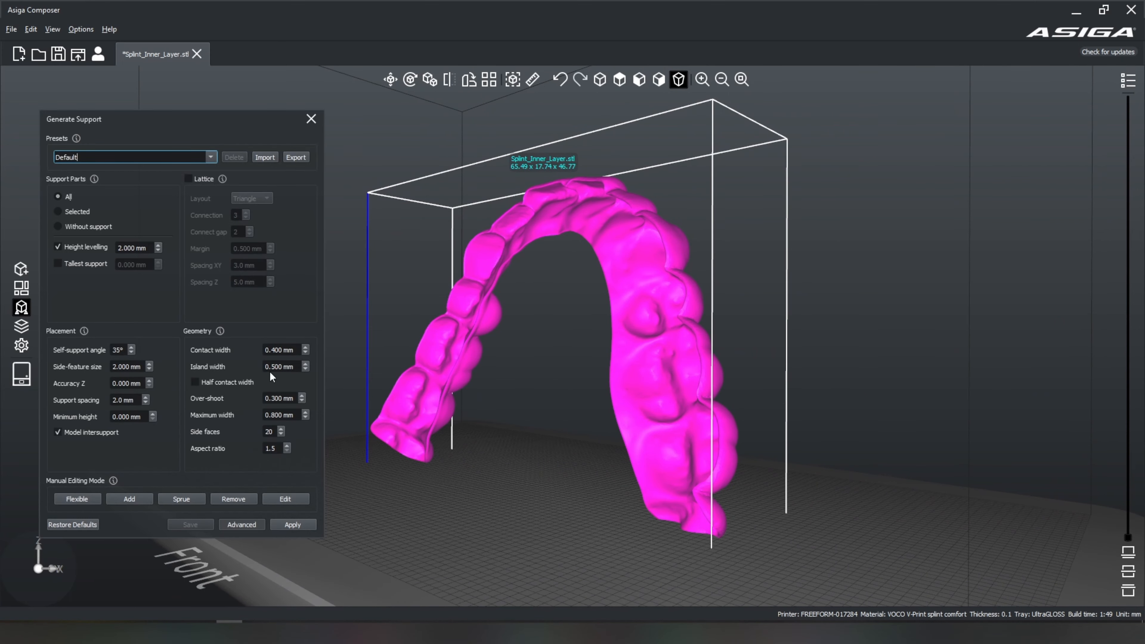
left_click(290, 526)
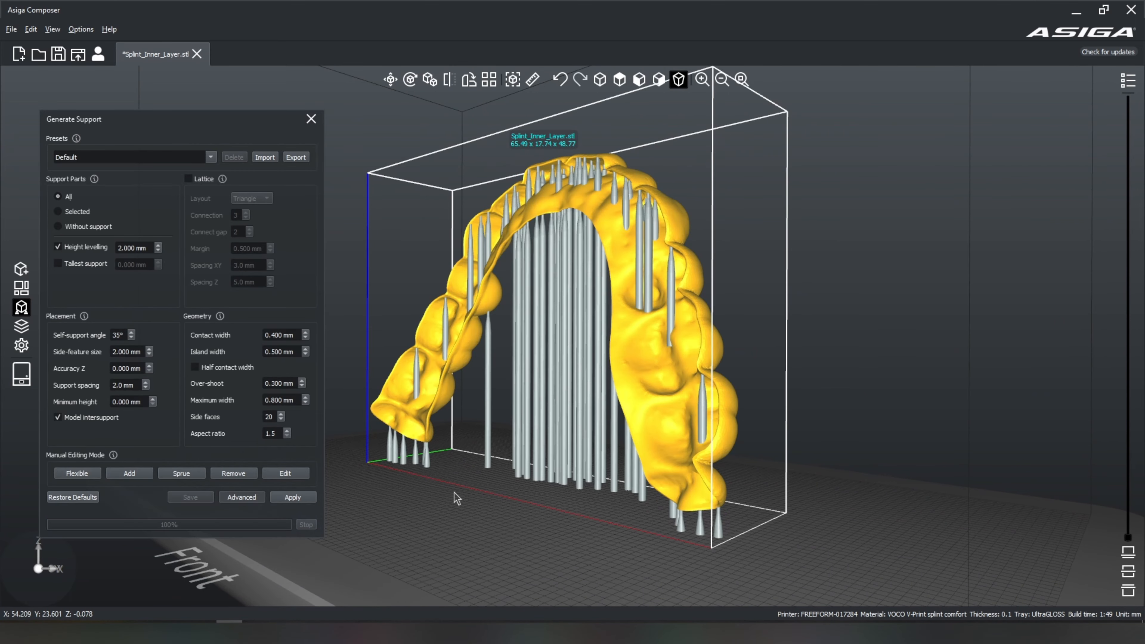
right_click_drag(451, 534, 512, 539)
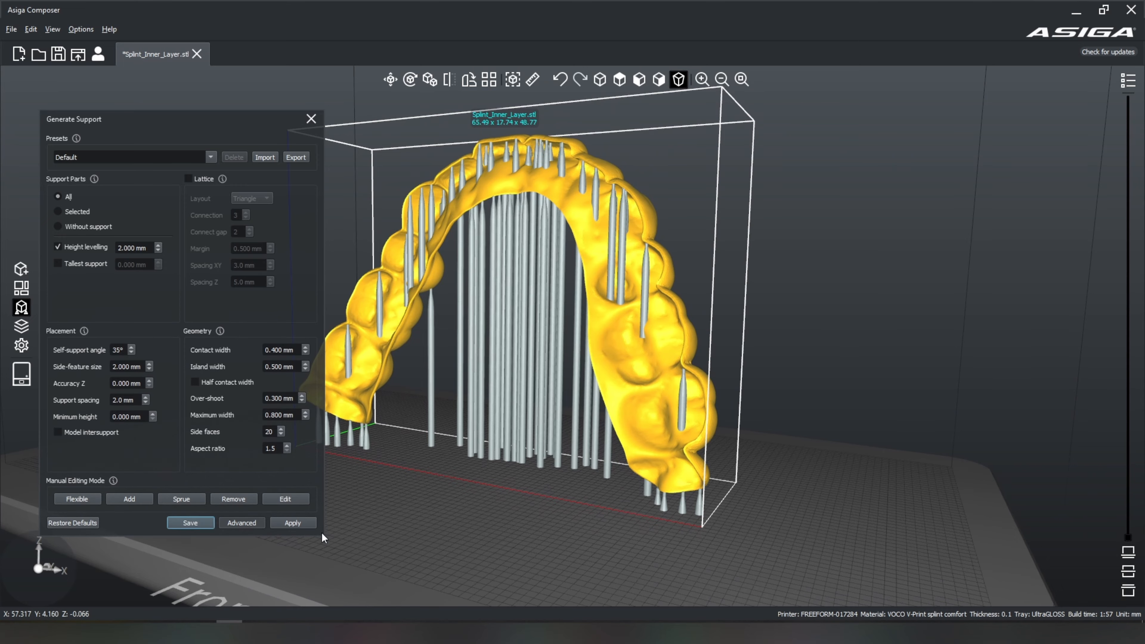
left_click(304, 524)
- Remove the long supports beneath the arch and support only its two ends, using 1.0 mm support spacing and 0.400 mm over-shoot
right_click_drag(456, 481, 606, 327)
middle_click_drag(606, 327, 620, 453)
right_click_drag(620, 454, 607, 410)
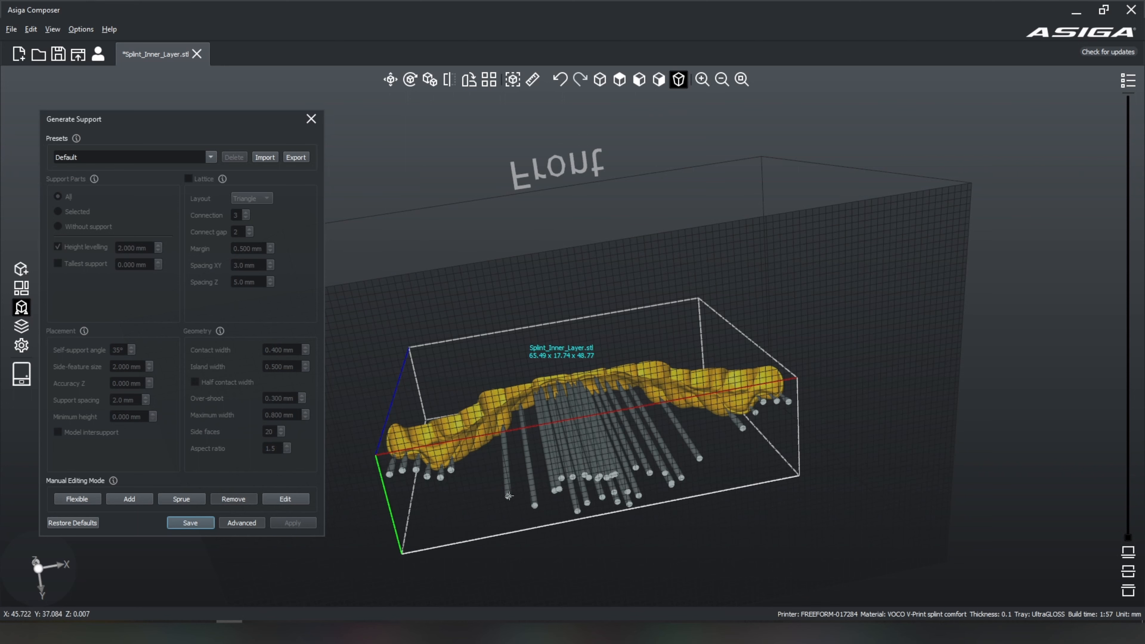
left_click(509, 495)
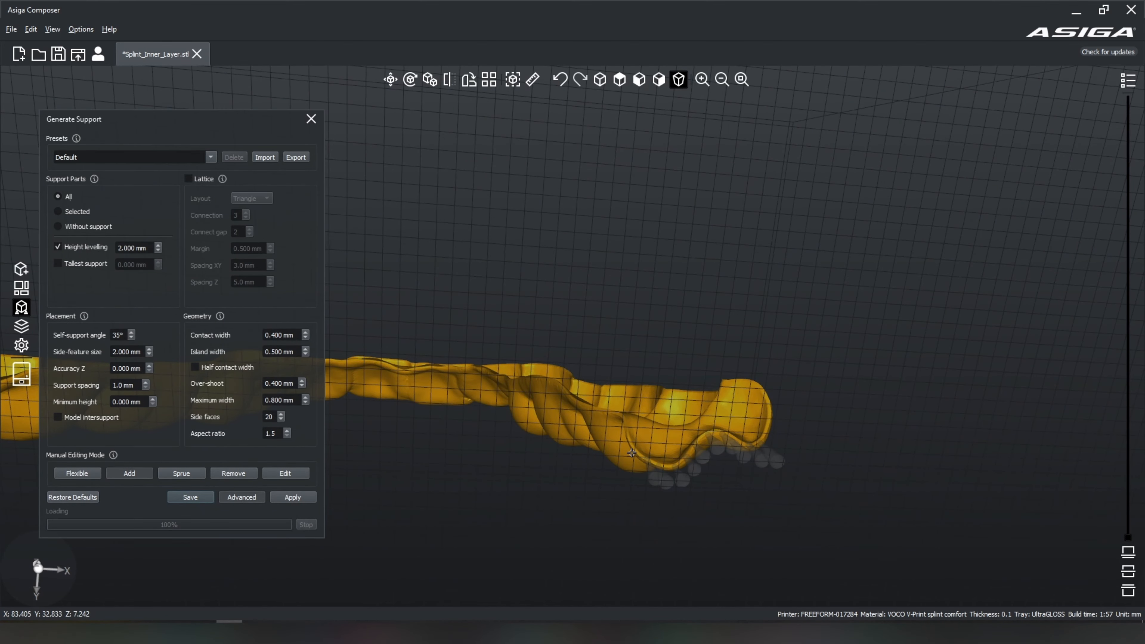
- Inspect the dense supports under both ends of the inner splint layer from several angles and close the support settings
right_click_drag(628, 438, 817, 468)
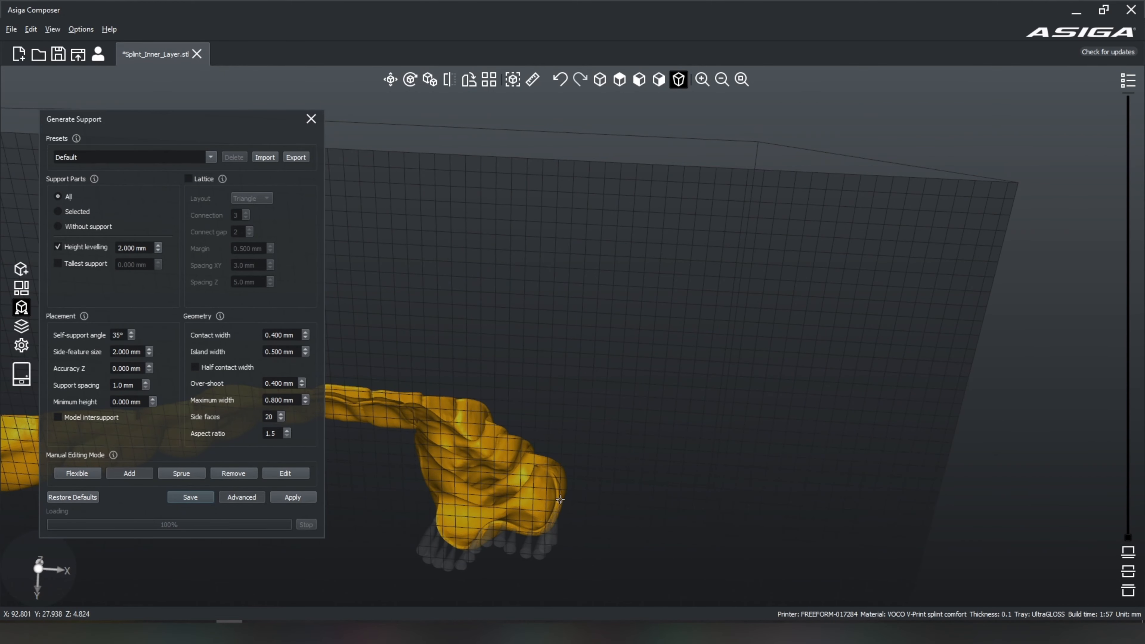
right_click_drag(557, 515, 650, 402)
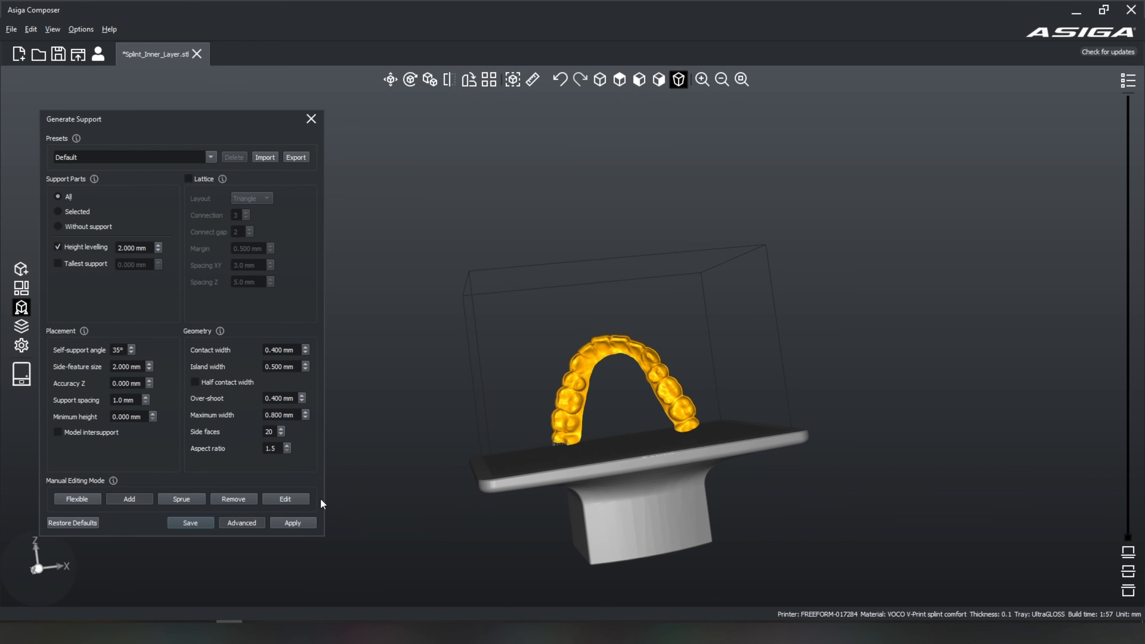
right_click_drag(750, 557, 734, 564)
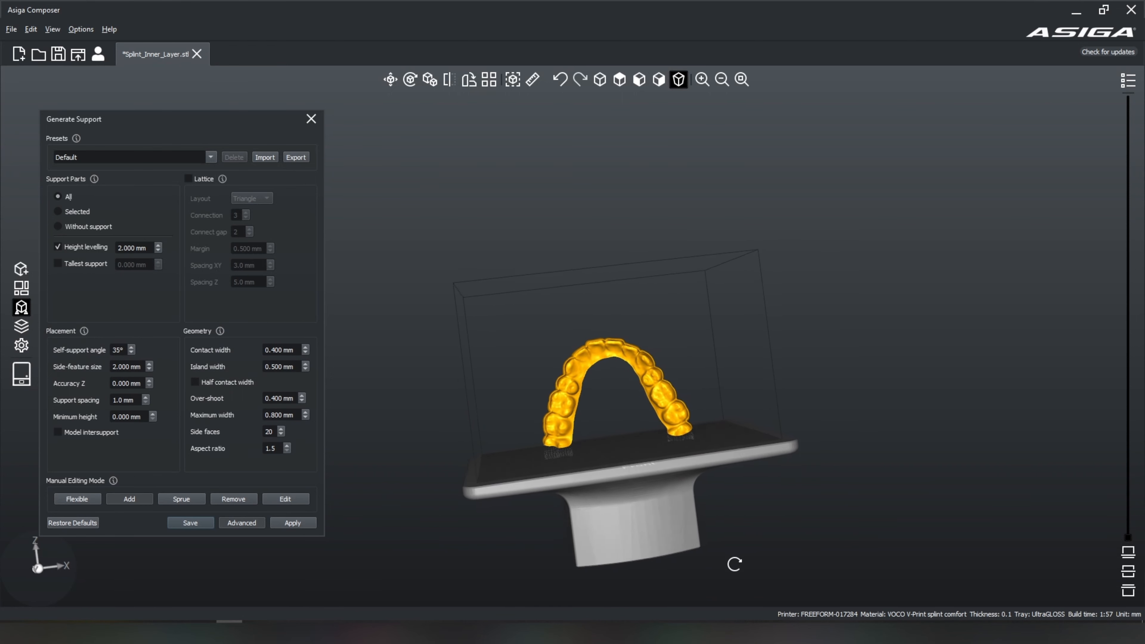
right_click_drag(645, 494, 698, 376)
left_click(311, 119)
- Preview the supported inner splint layer slice by slice through the height of the build
scroll(618, 447, "up", 5)
scroll(618, 447, "down", 2)
scroll(619, 445, "up", 2)
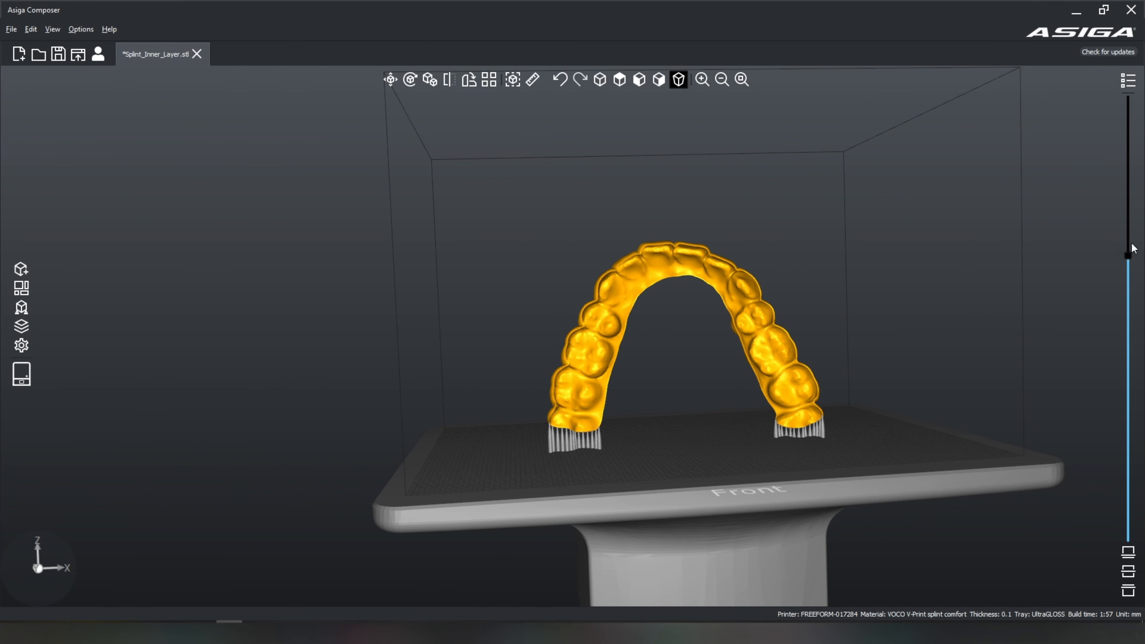
left_click_drag(1133, 247, 1136, 137)
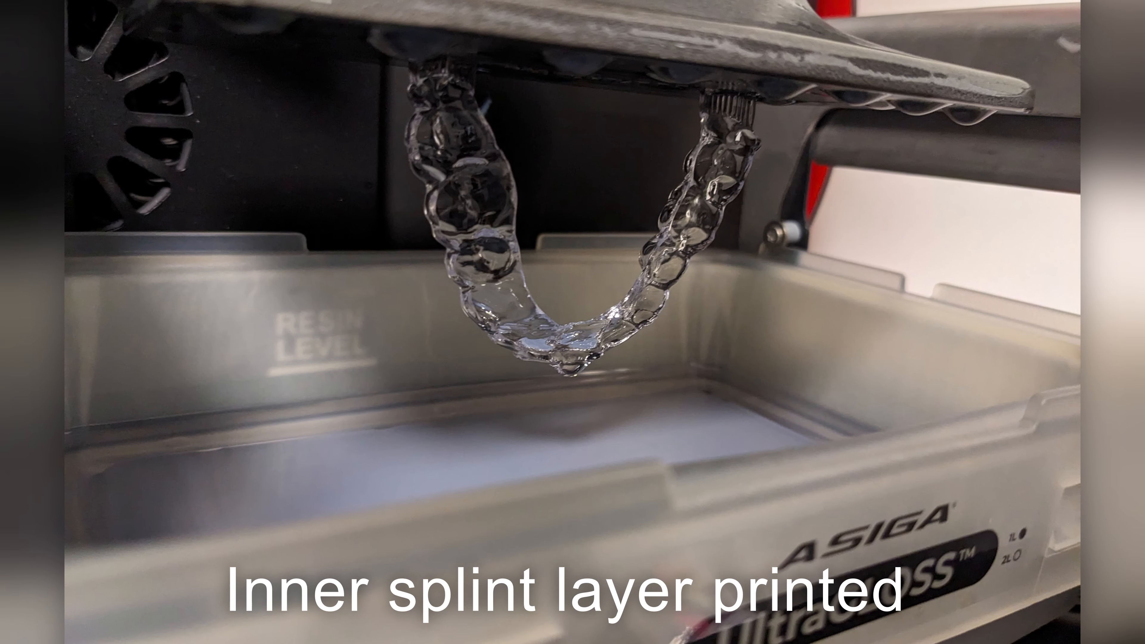